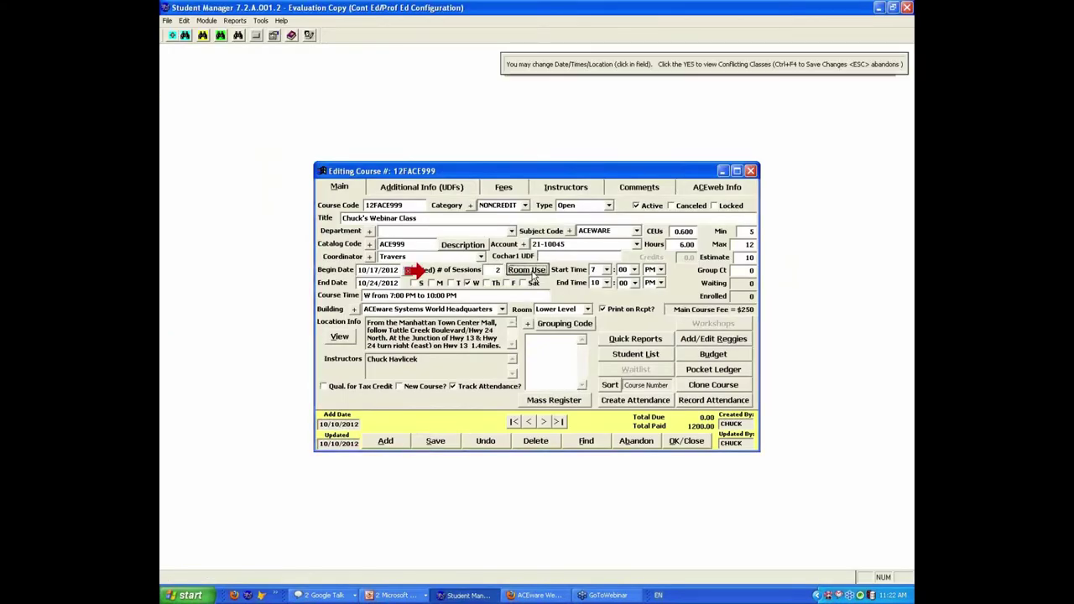
Set the 10/24/12 session in Room Use to start at 18:00 and end at 21:00.
{"action": "left_click", "coordinate": [527, 270]}
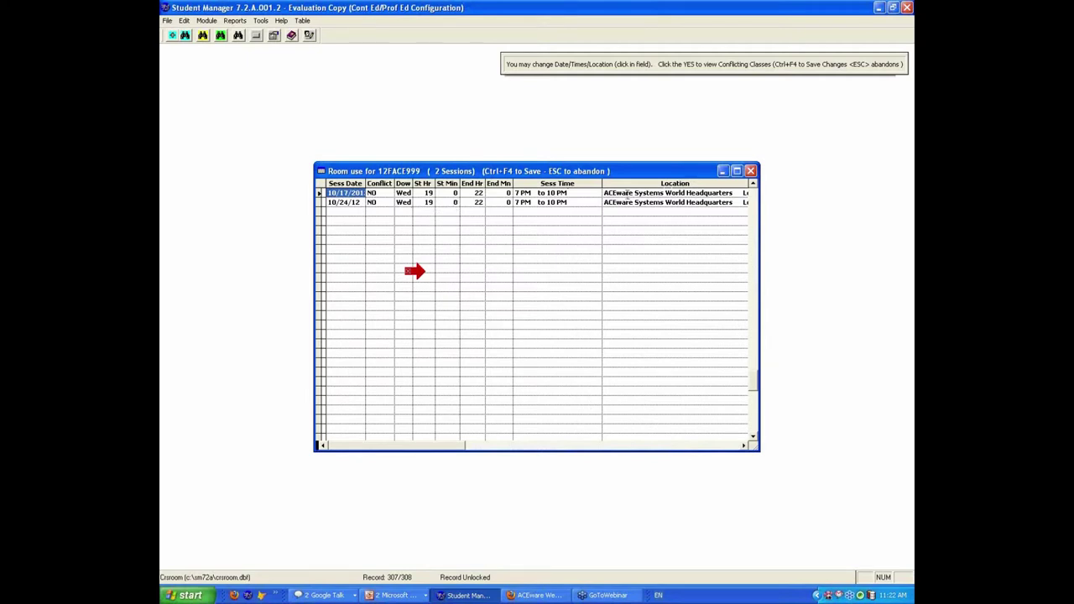
{"action": "left_click", "coordinate": [428, 203]}
{"action": "key", "text": "Tab"}
{"action": "key", "text": "Tab"}
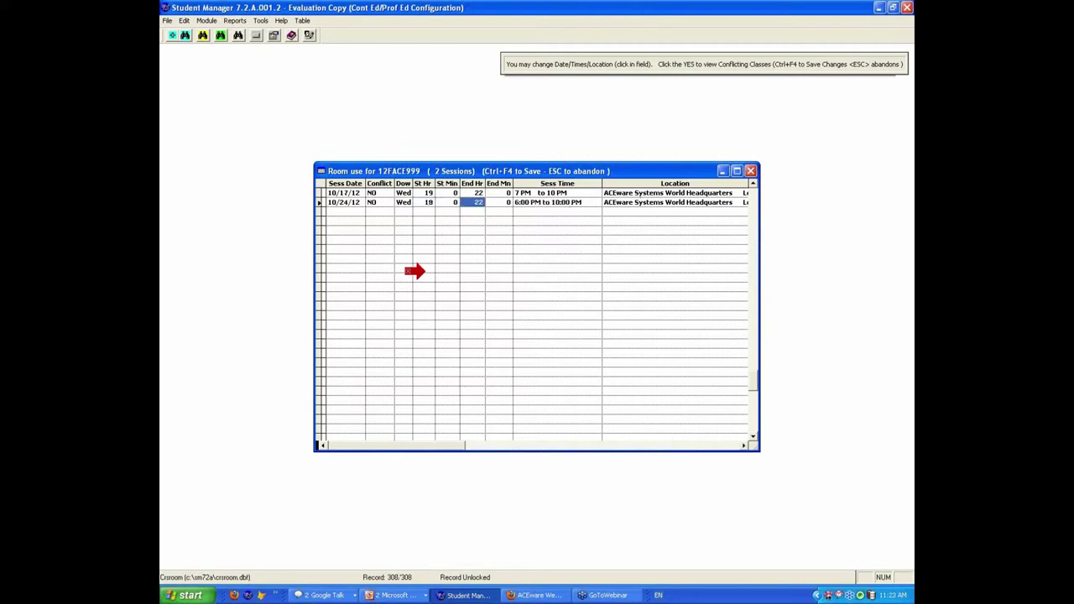
{"action": "type", "text": "21"}
{"action": "key", "text": "Tab"}
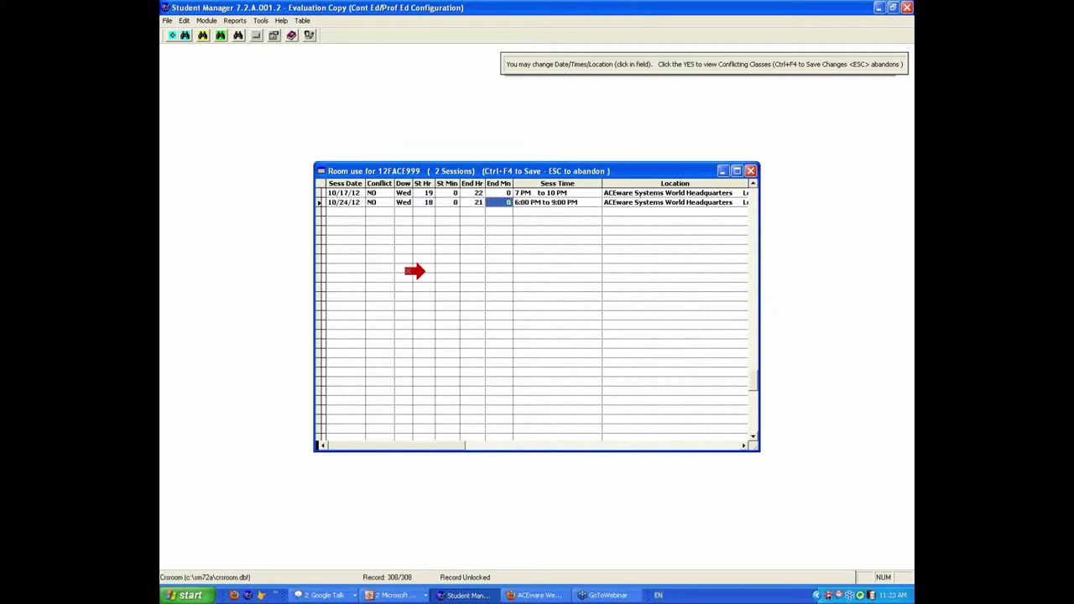
{"action": "key", "text": "Tab"}
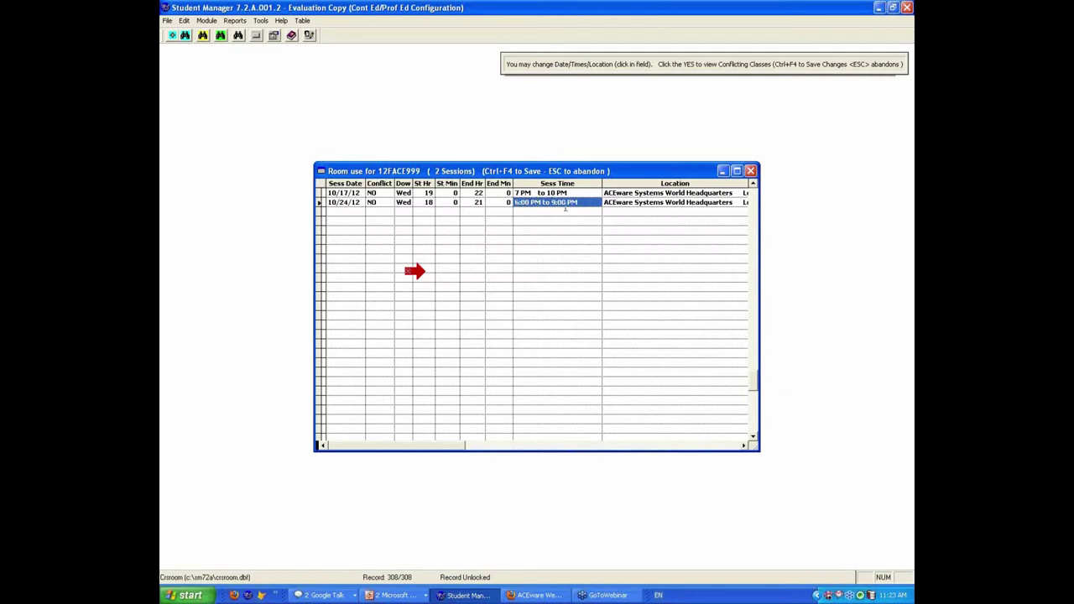
Assign the 10/24/12 session to ACEware Systems World Headquarters, Green Room.
{"action": "key", "text": "Tab"}
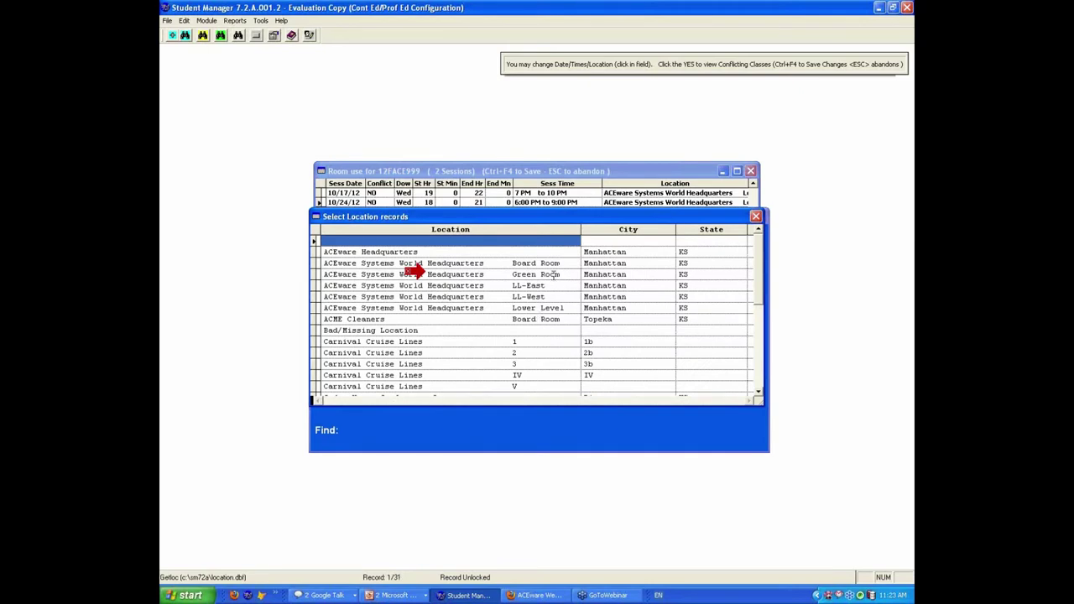
{"action": "left_click", "coordinate": [555, 275]}
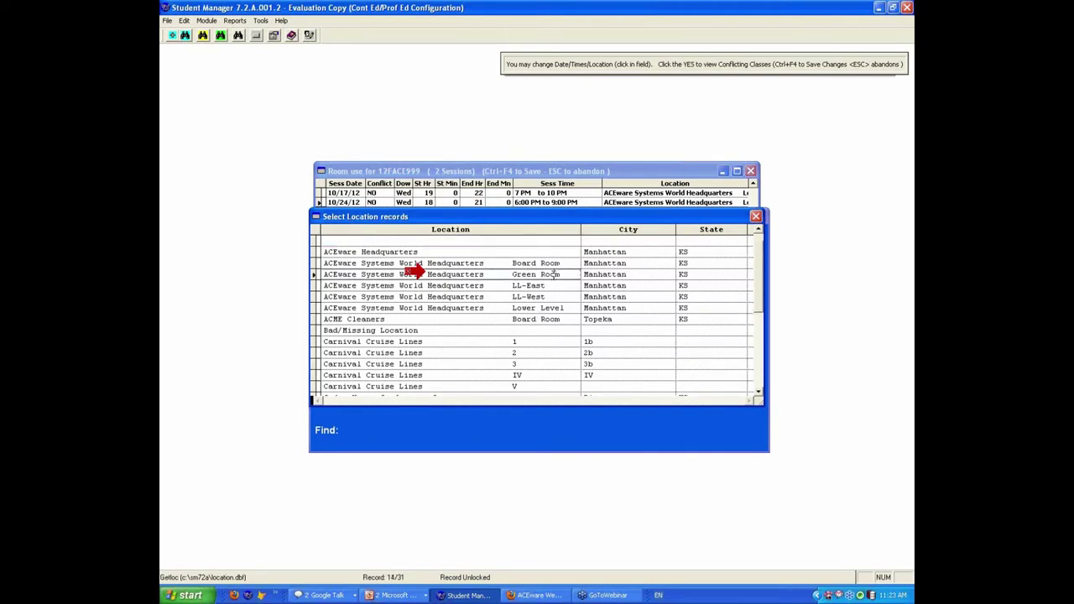
{"action": "double_click", "coordinate": [555, 274]}
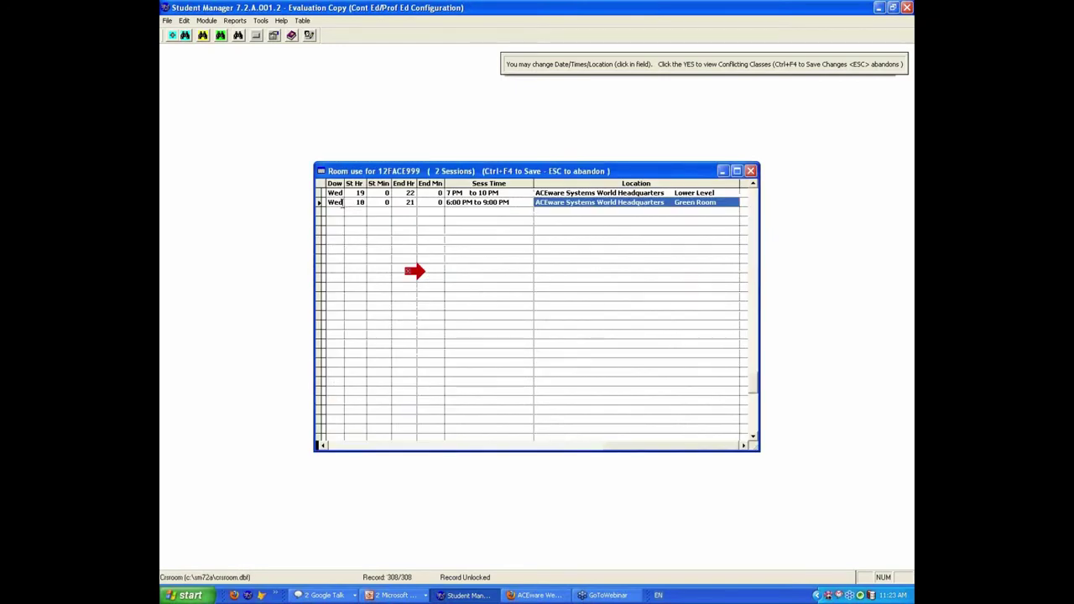
Scroll the grid left and widen the Room use window to show full locations, then close it.
{"action": "left_click", "coordinate": [323, 448]}
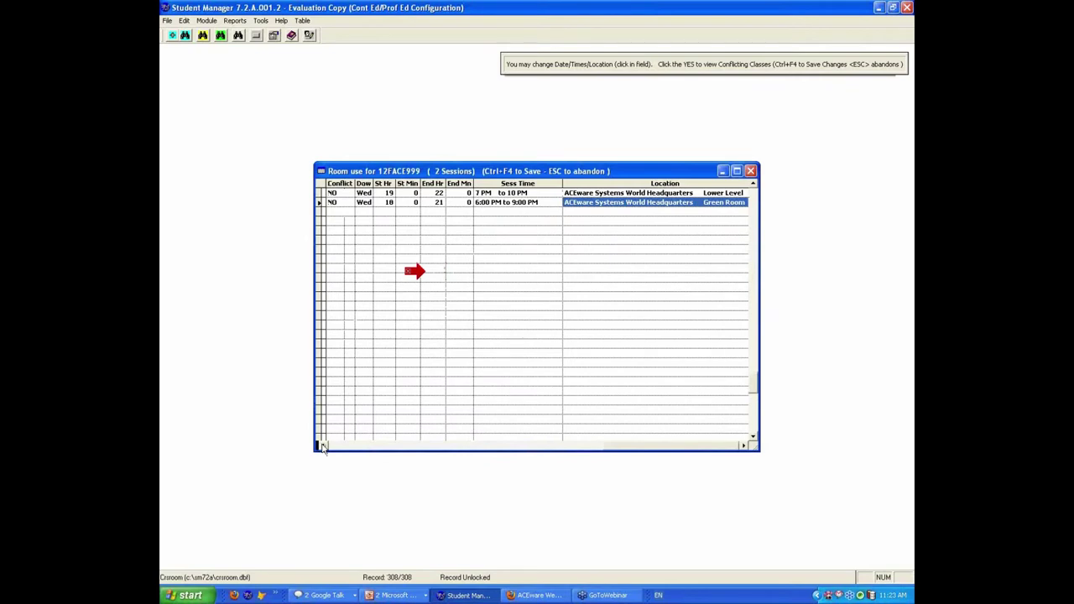
{"action": "left_click", "coordinate": [323, 447]}
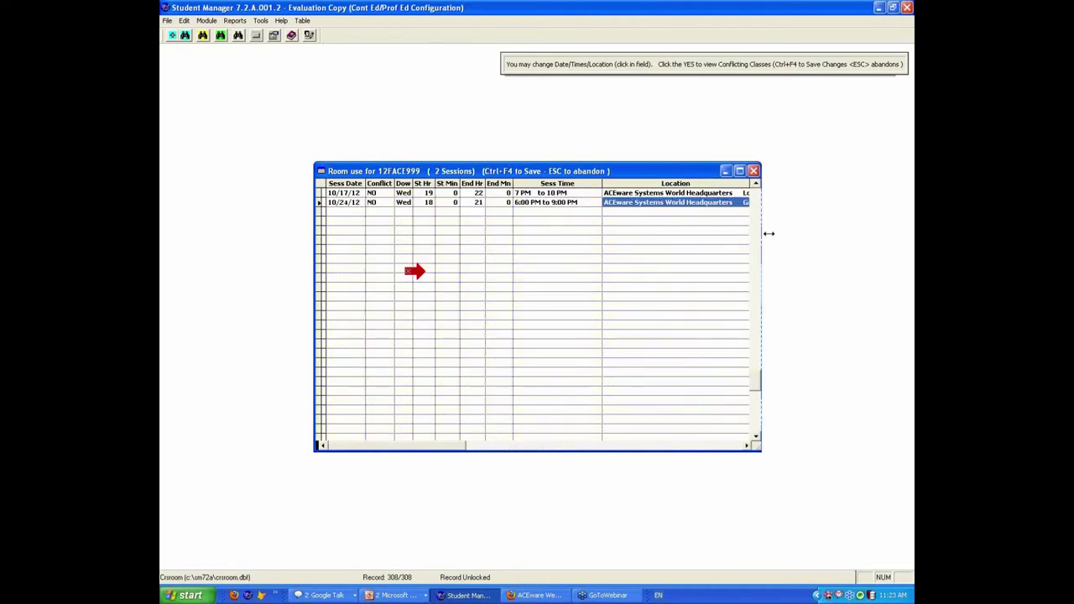
{"action": "left_click_drag", "start_coordinate": [759, 235], "coordinate": [845, 239]}
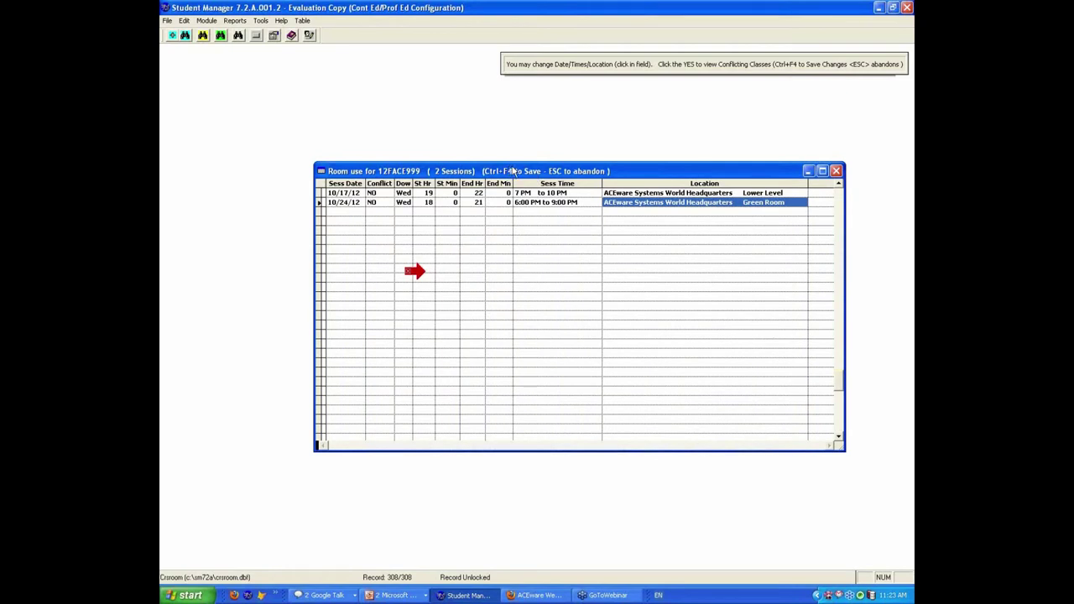
{"action": "key", "text": "Escape"}
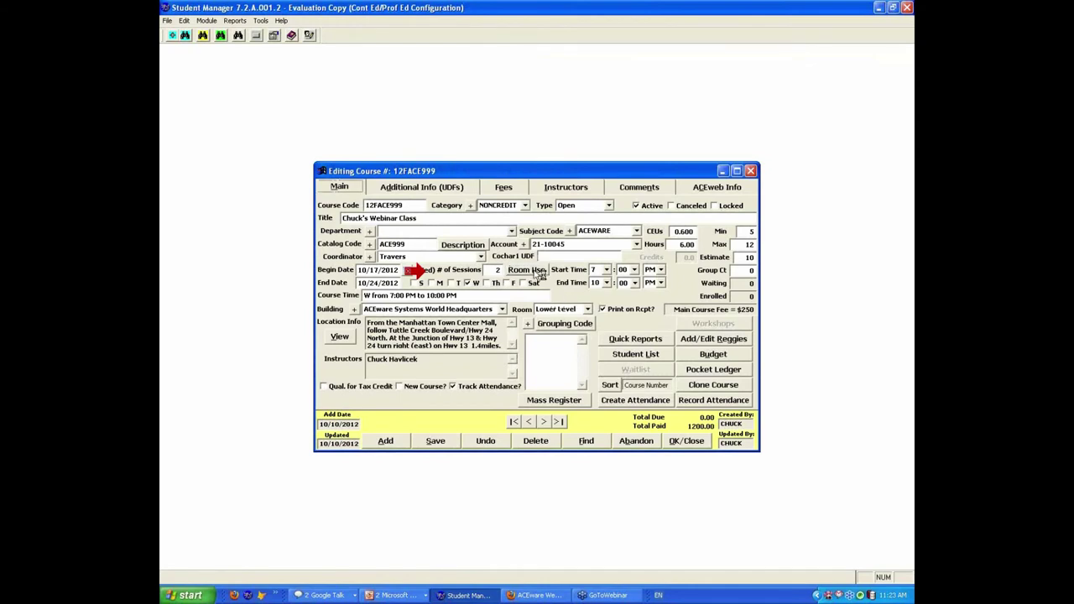
Reopen the course's room use list to verify the saved 6–9 PM session.
{"action": "left_click", "coordinate": [550, 421]}
{"action": "left_click", "coordinate": [540, 271]}
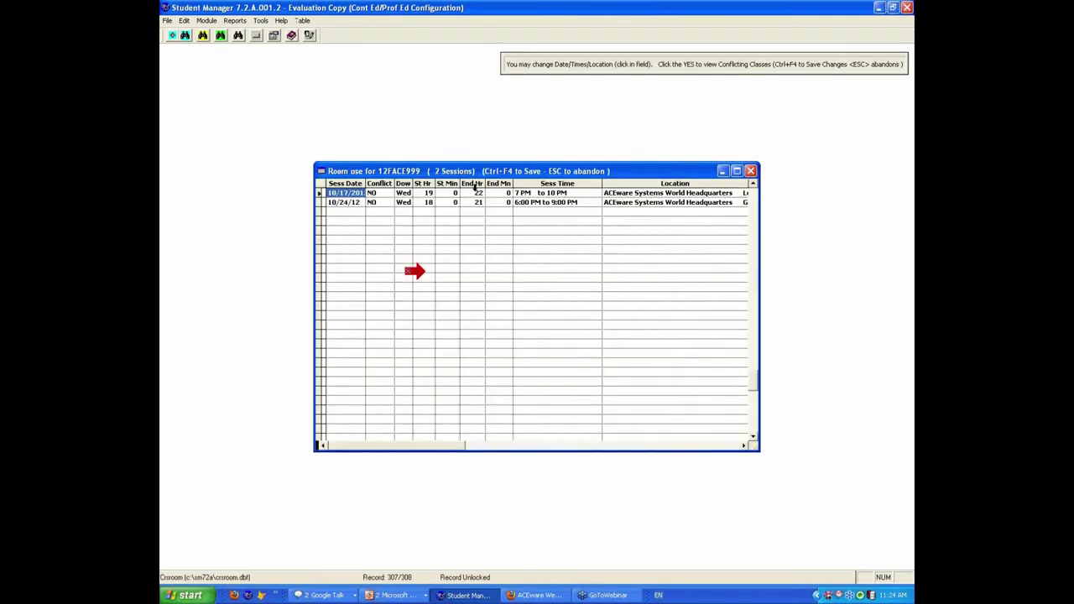
{"action": "left_click", "coordinate": [750, 170]}
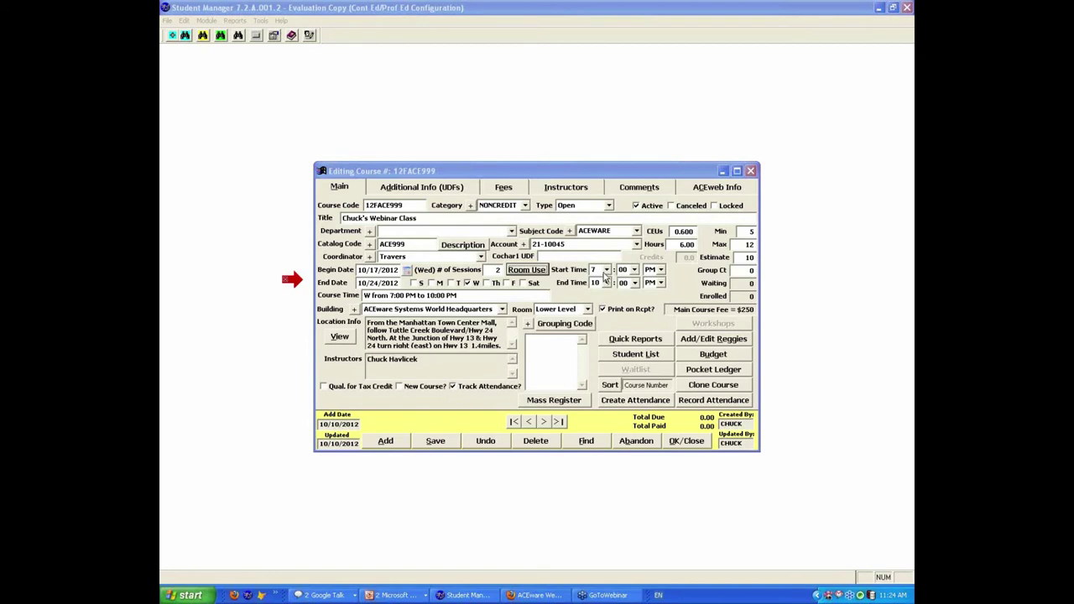
Show the Course tab of the Preferences window.
{"action": "left_click", "coordinate": [275, 36]}
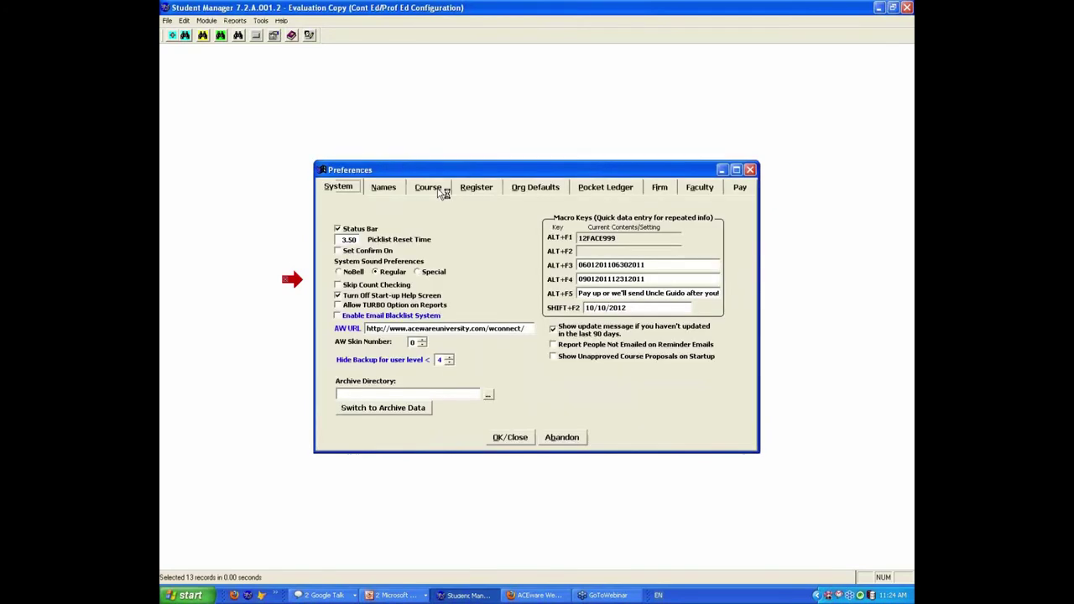
{"action": "left_click", "coordinate": [428, 188]}
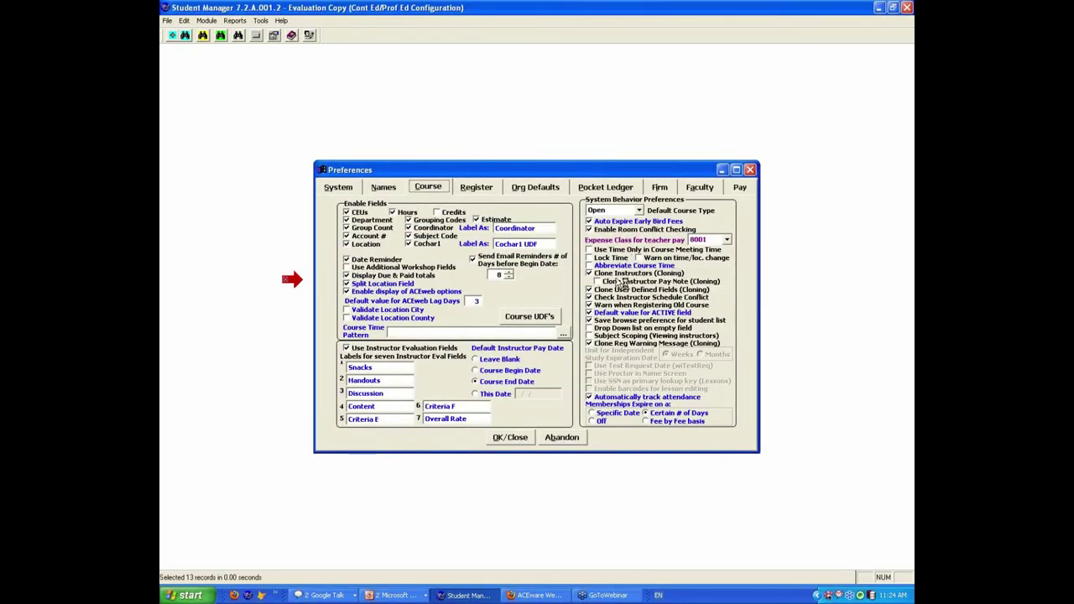